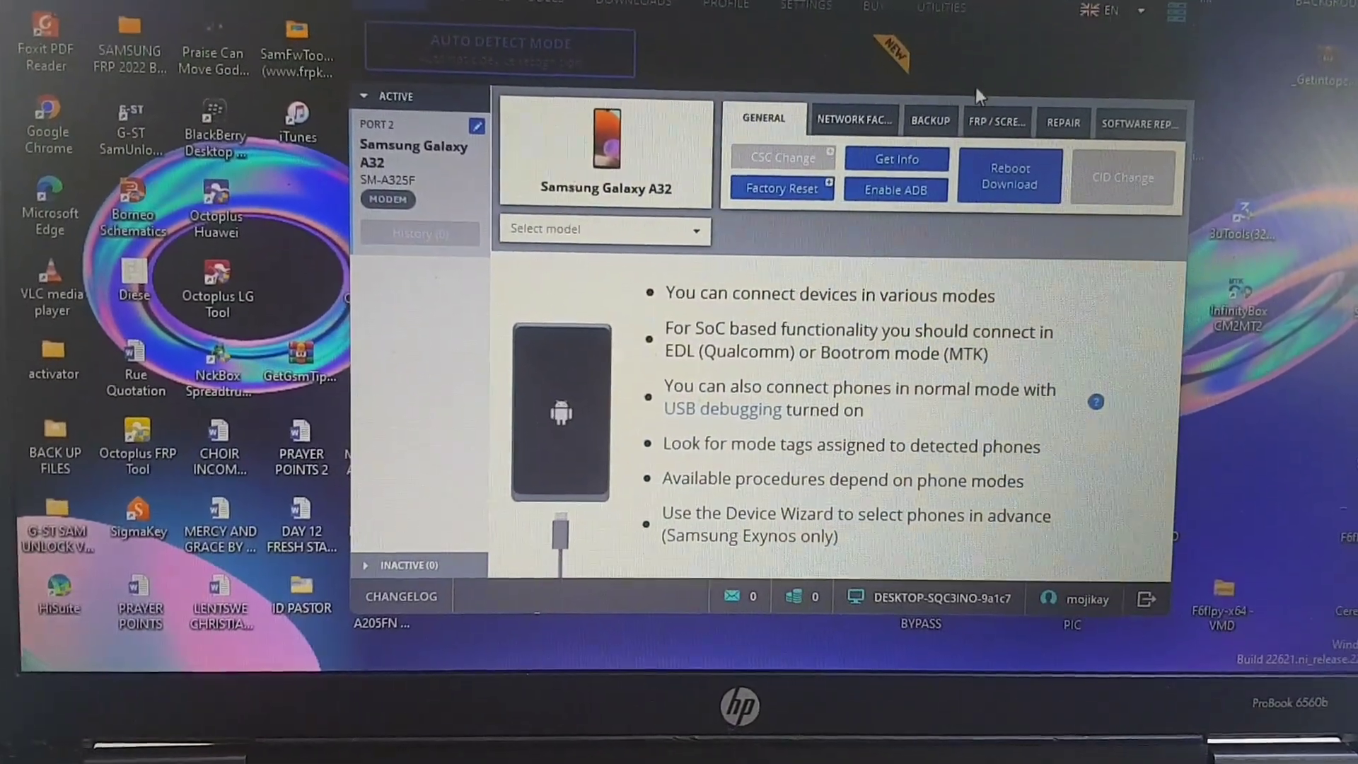
Choose the March 2023 'FRP Remove' method under Remove FRP lock for the Galaxy A32
click(992, 115)
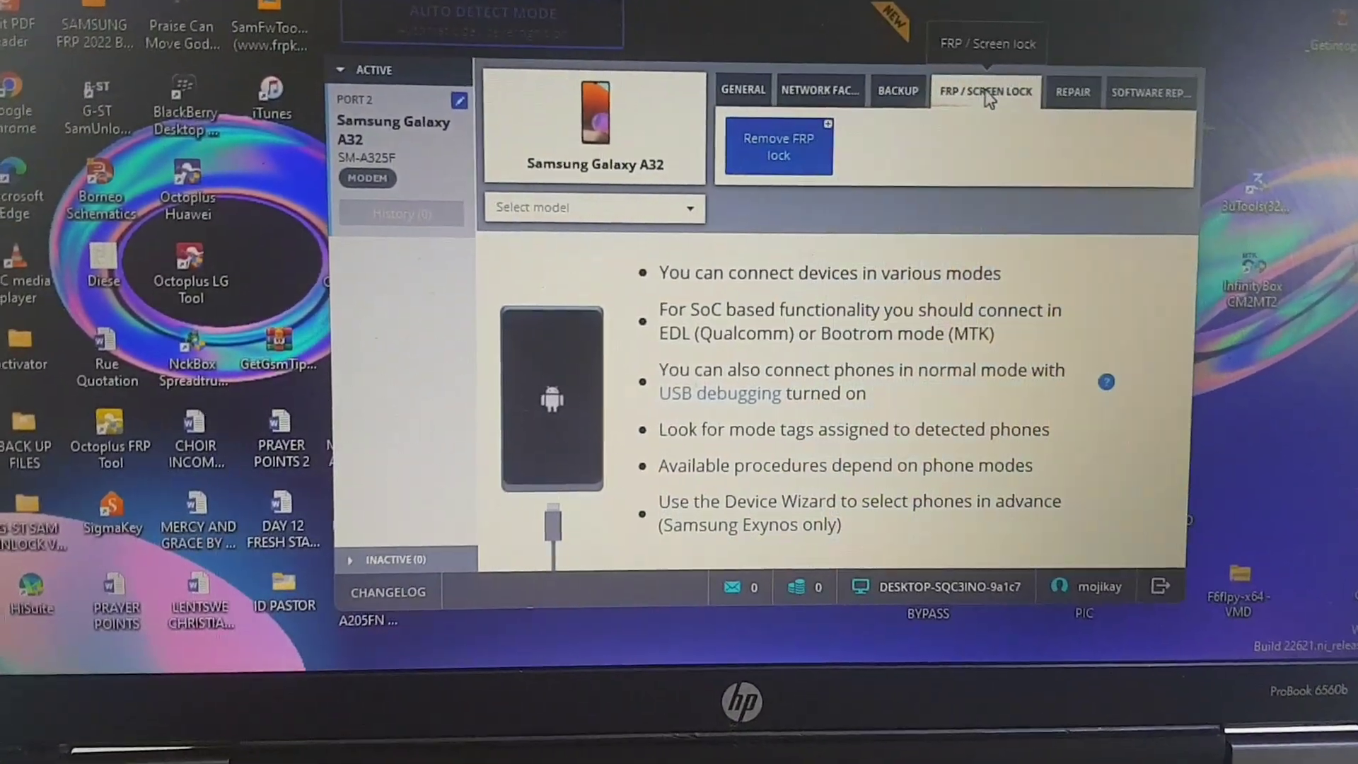
click(801, 149)
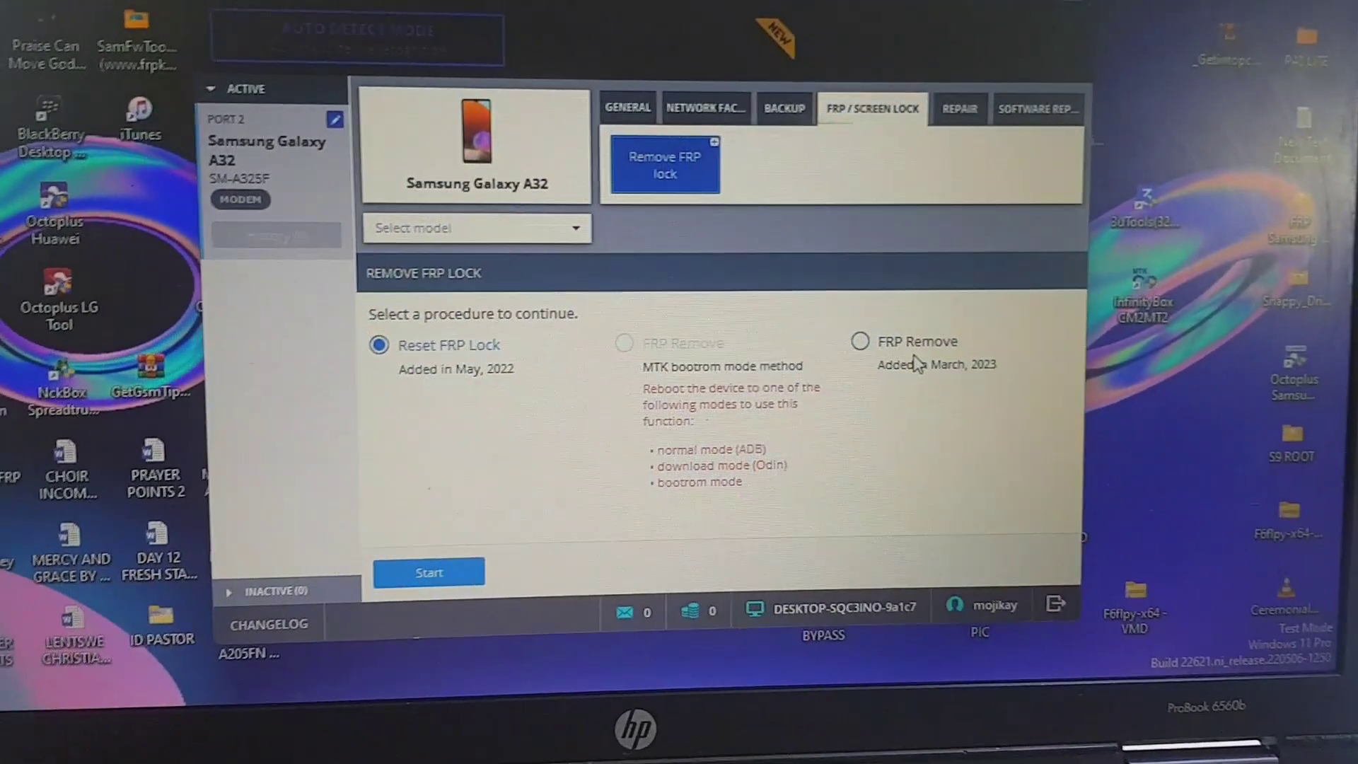
click(866, 338)
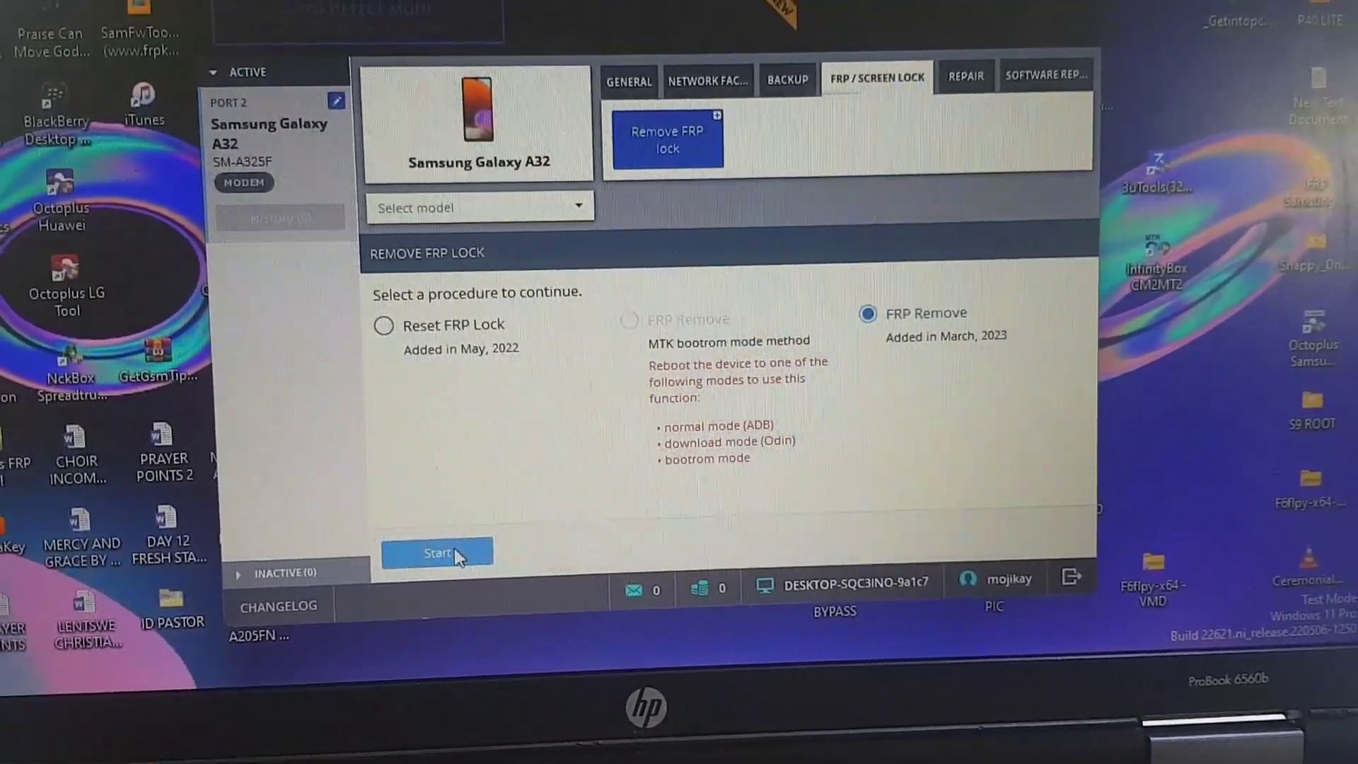
Start the March 2023 FRP Remove procedure on the Galaxy A32
click(433, 549)
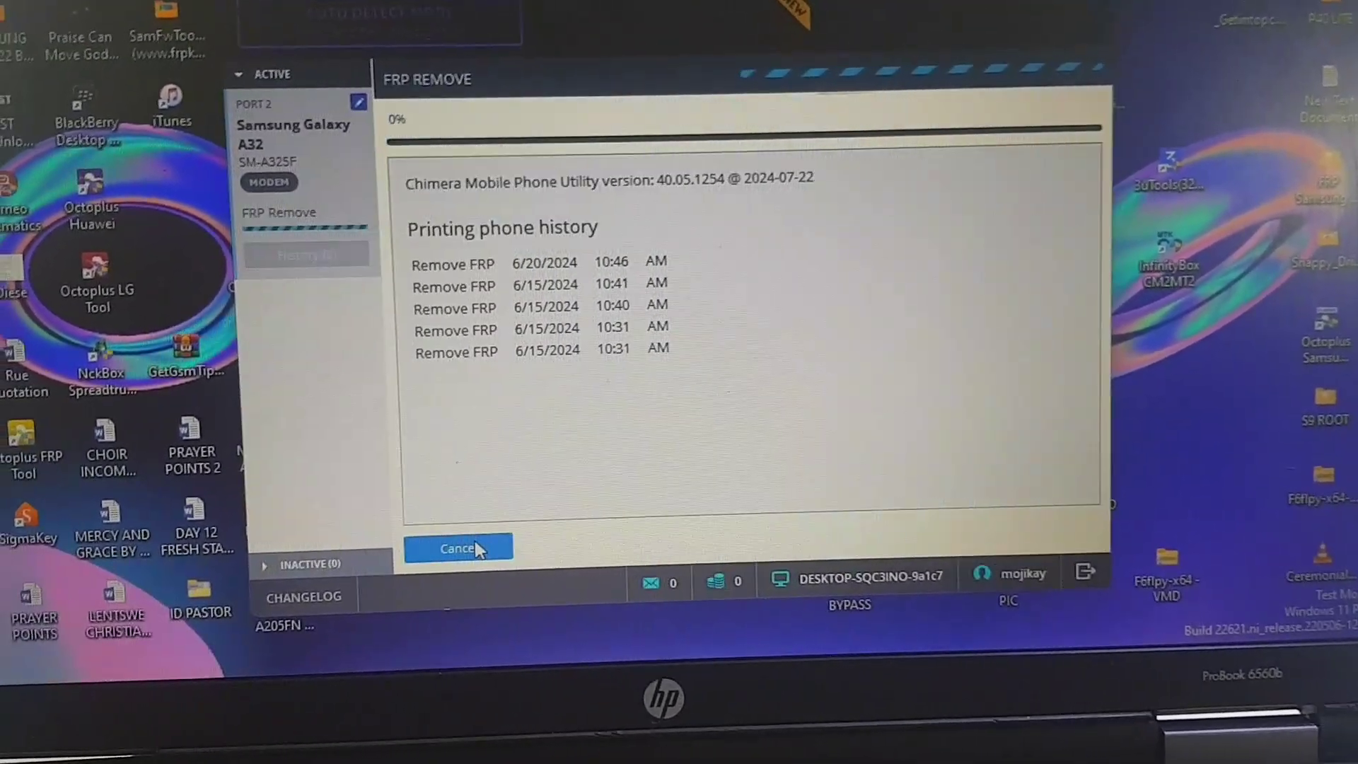